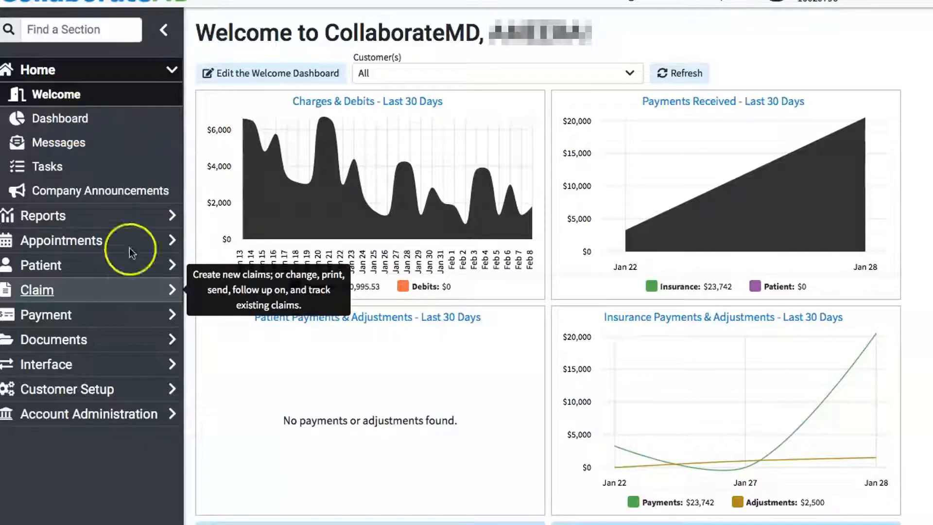
# - Open the Claim Videos article from How To Videos in the Knowledge Center's Videos & Webinars category and browse its videos and related articles
pyautogui.click(723, 2)
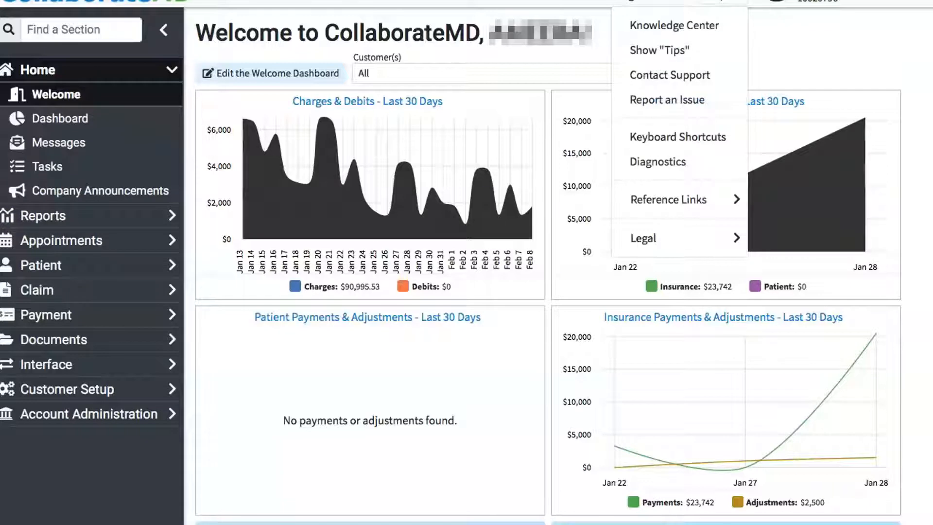
pyautogui.click(708, 34)
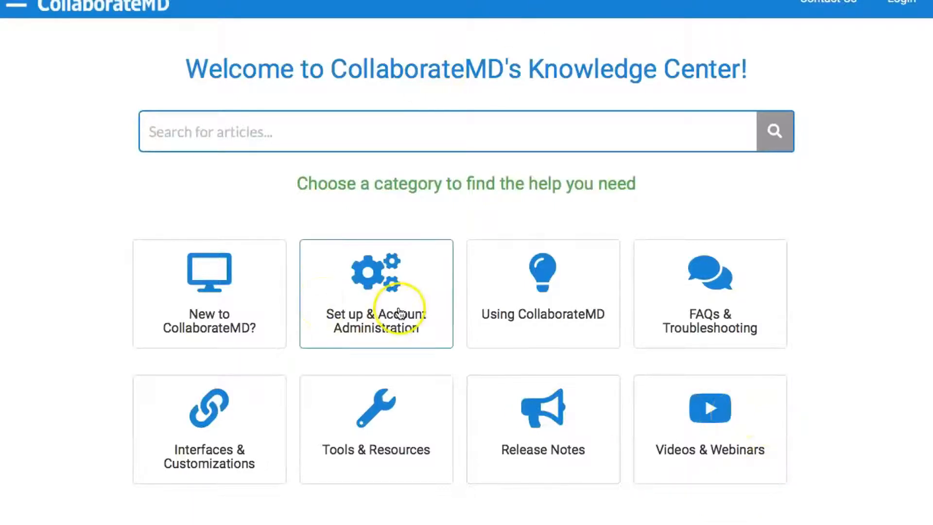
pyautogui.click(698, 417)
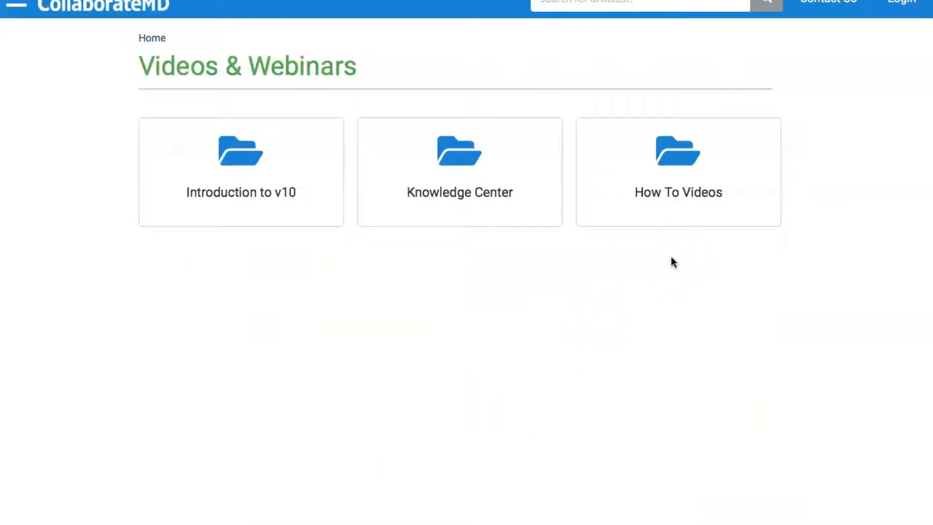
pyautogui.click(683, 167)
pyautogui.click(253, 159)
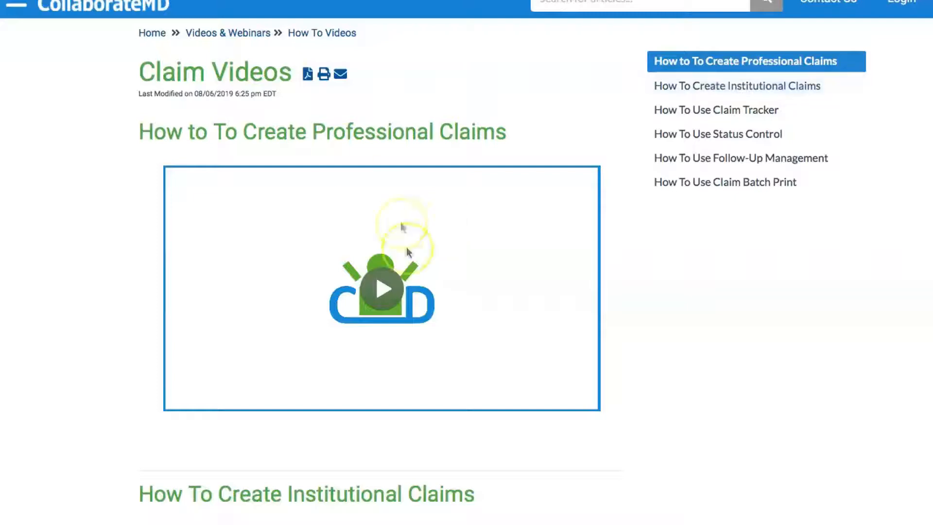
pyautogui.scroll(-15, 523, 371)
pyautogui.scroll(-15, 523, 369)
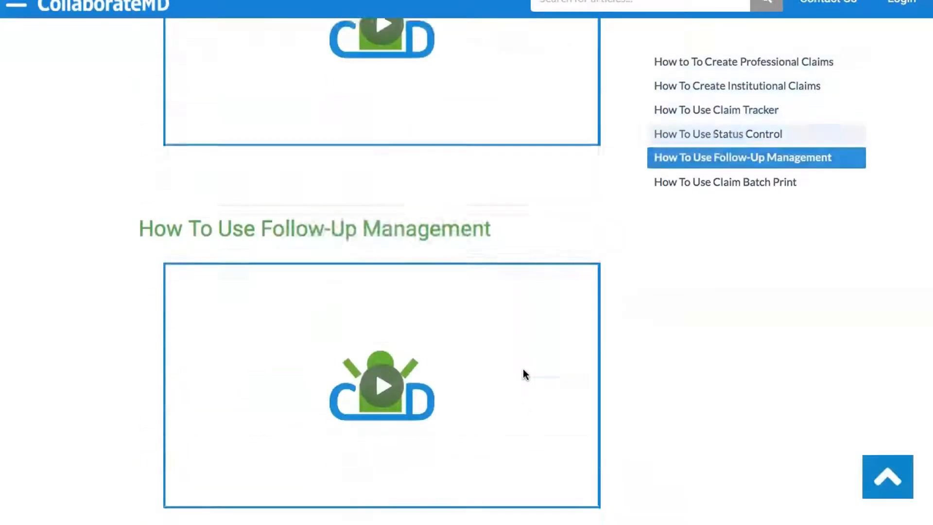
pyautogui.click(306, 208)
pyautogui.scroll(-5, 385, 291)
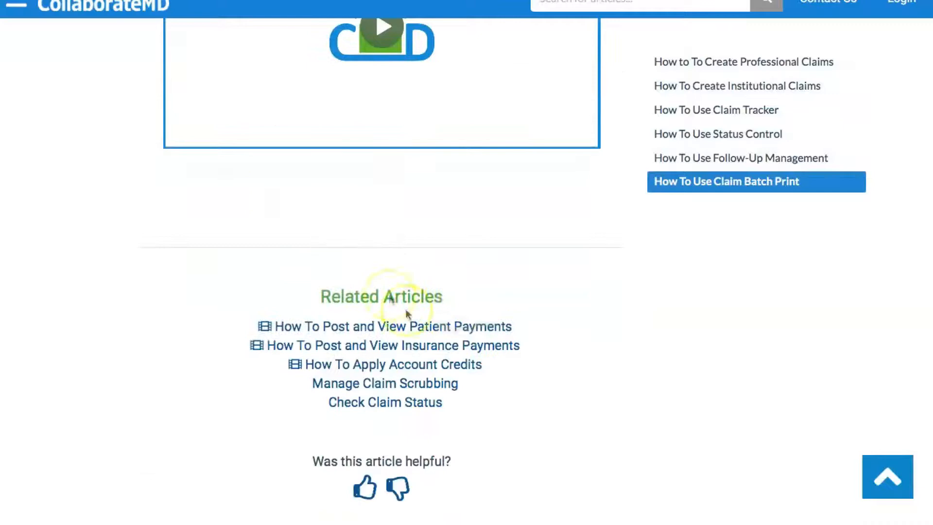
pyautogui.scroll(15, 462, 308)
pyautogui.scroll(5, 464, 310)
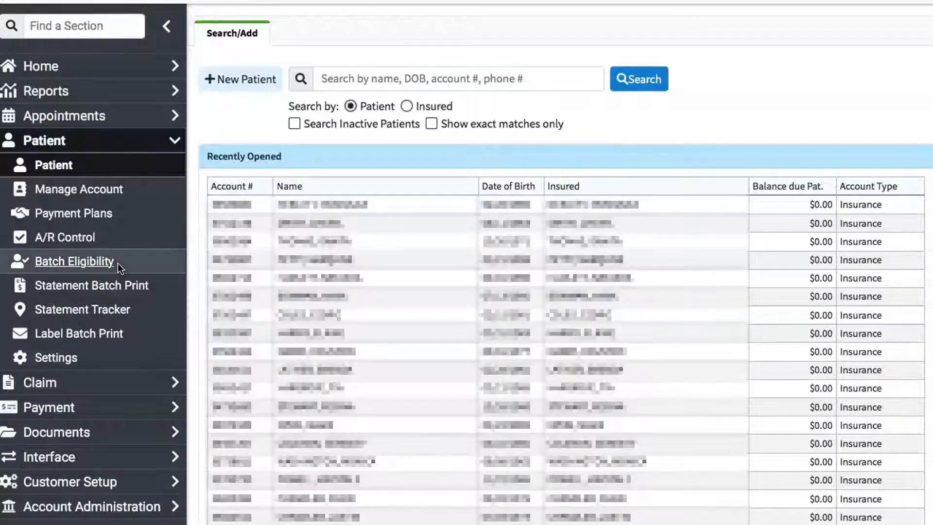
# - Create a new patient record and enter the patient's last name, first name and middle initial
pyautogui.click(224, 74)
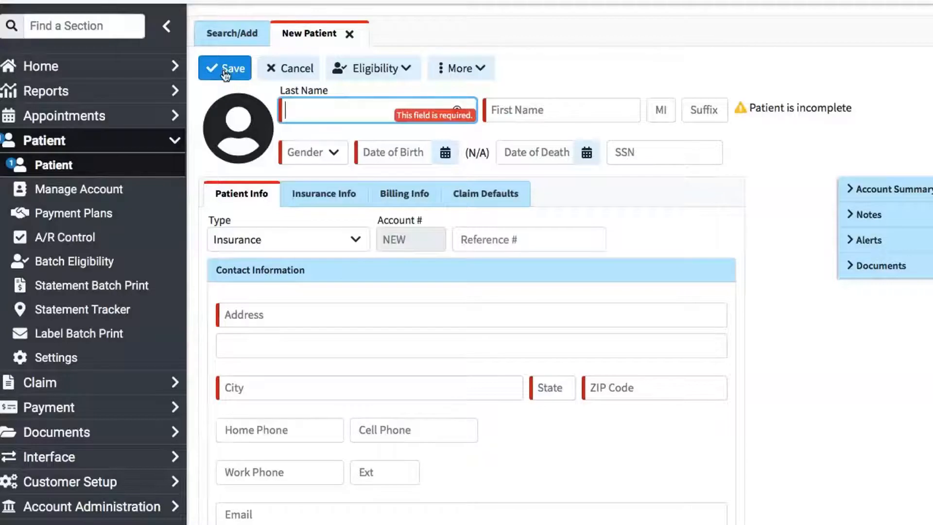
pyautogui.write('DOE')
pyautogui.press('Tab')
pyautogui.write('JANE')
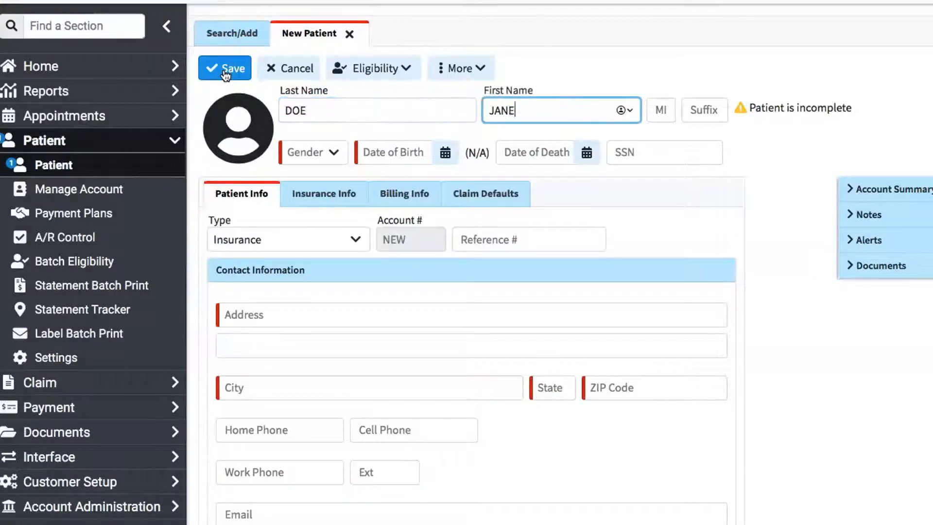
pyautogui.press('Tab')
pyautogui.write('W')
pyautogui.click(234, 72)
# - Set the patient's gender to Female and enter the date of birth
pyautogui.click(322, 152)
pyautogui.click(312, 179)
pyautogui.click(390, 156)
pyautogui.write('01/')
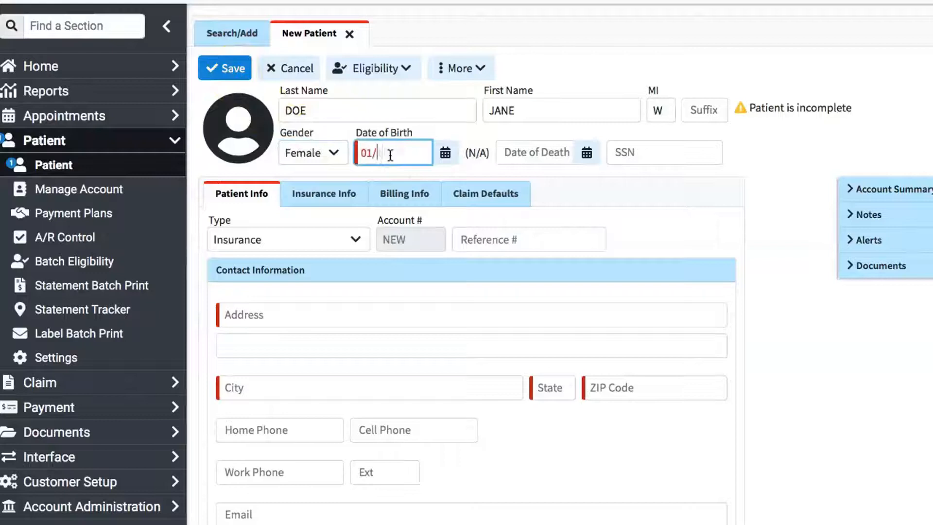
pyautogui.write('11')
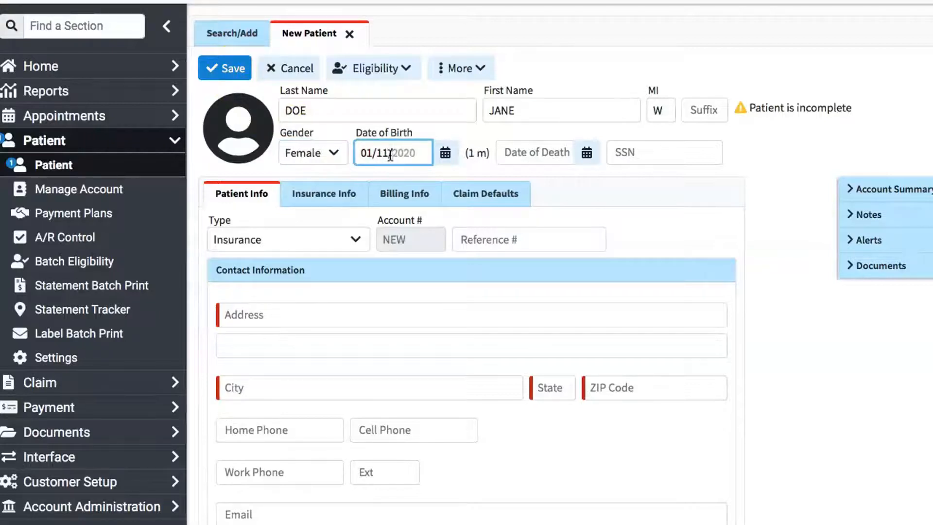
pyautogui.write('/1974')
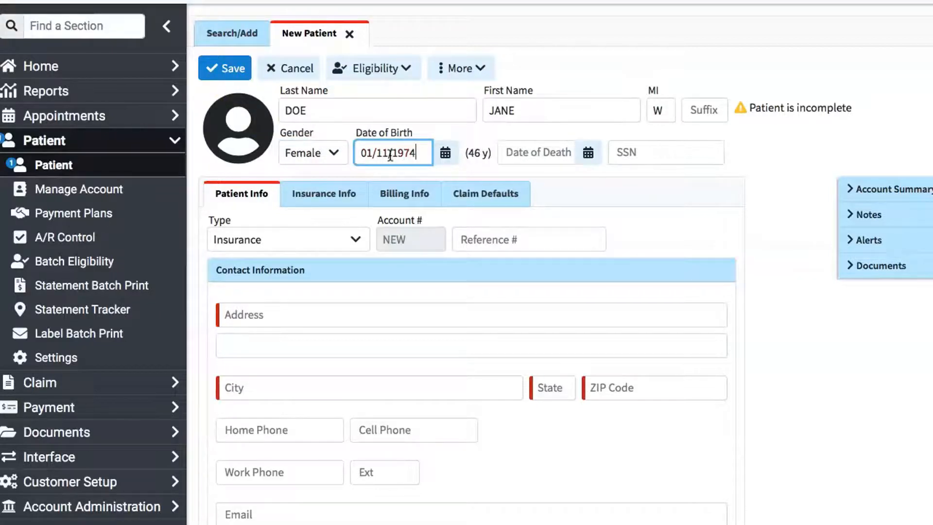
pyautogui.click(659, 160)
# - Keep Insurance as the patient type and fill in the contact's street address, city, state and ZIP code
pyautogui.click(227, 245)
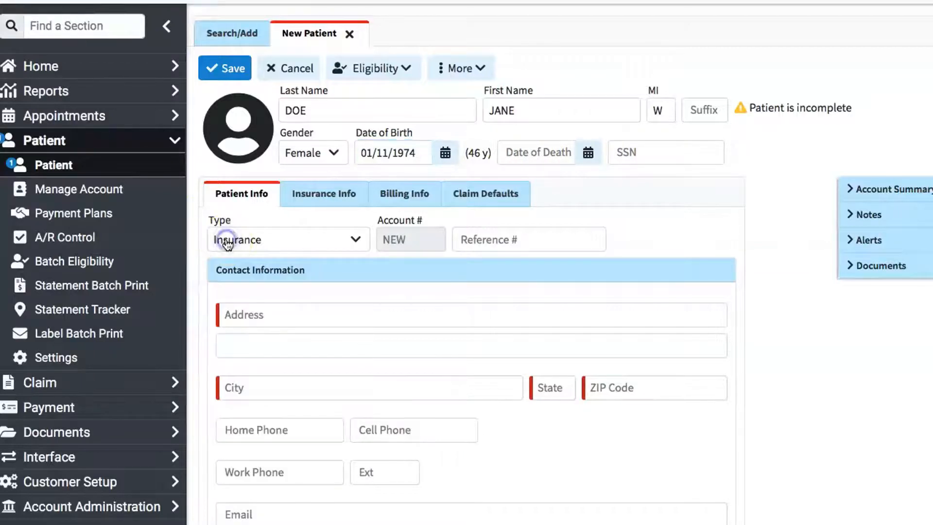
pyautogui.click(338, 248)
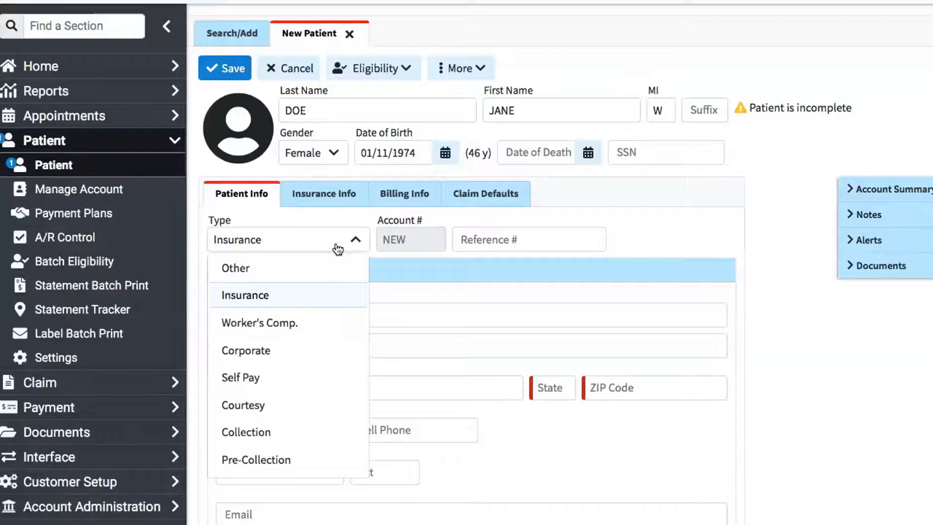
pyautogui.click(358, 238)
pyautogui.click(267, 314)
pyautogui.write('123 CHOCOLATE ST')
pyautogui.click(251, 390)
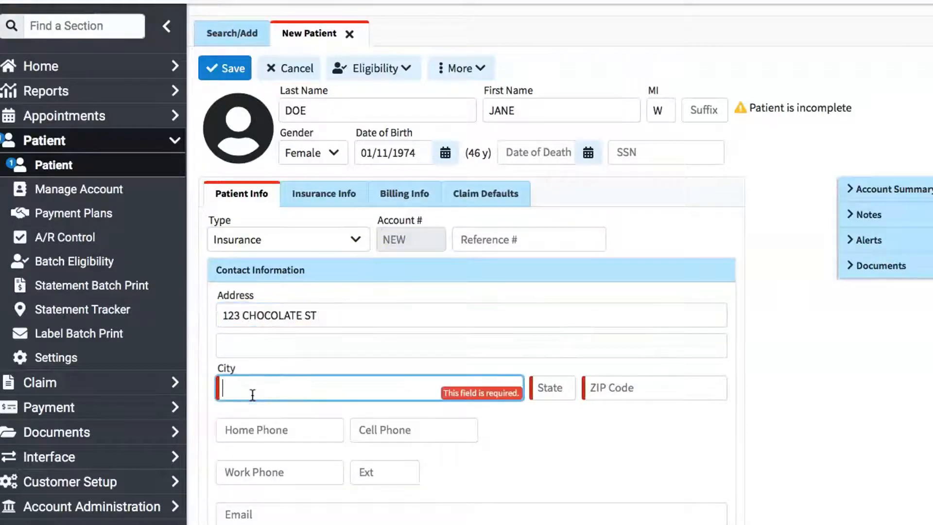
pyautogui.write('PANIC CITY')
pyautogui.press('Tab')
pyautogui.write('VA')
pyautogui.press('Tab')
pyautogui.write('17425')
# - Review the Other, Meaningful Use, Emergency Contact and Referral Source sections of the patient information
pyautogui.scroll(-8, 260, 409)
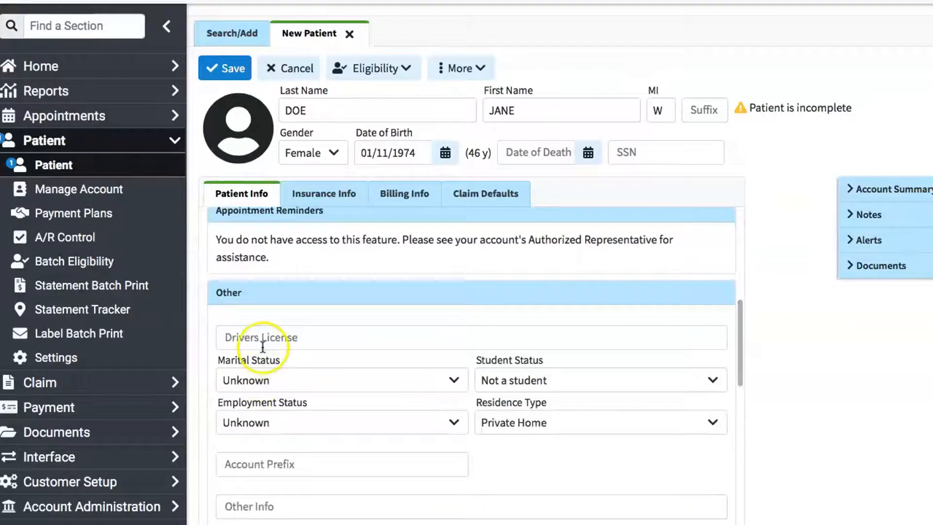
pyautogui.scroll(-4, 372, 439)
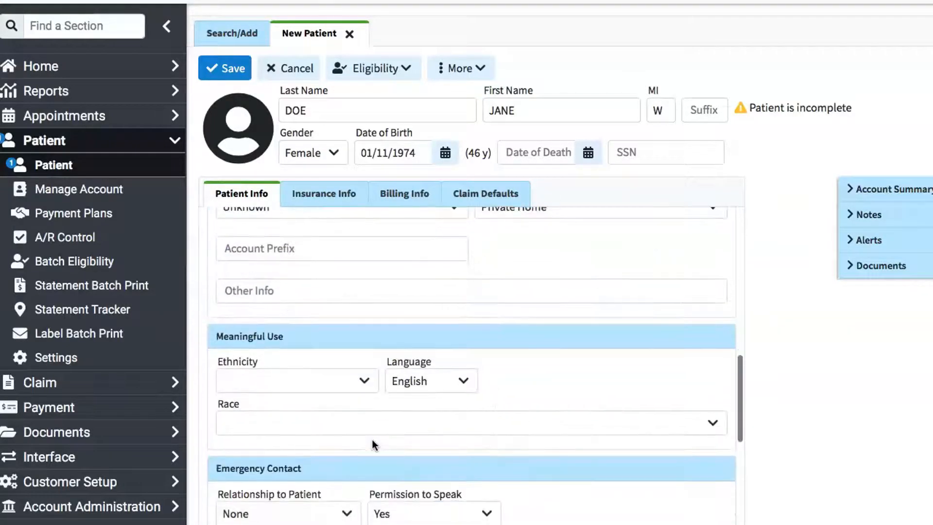
pyautogui.scroll(-8, 379, 437)
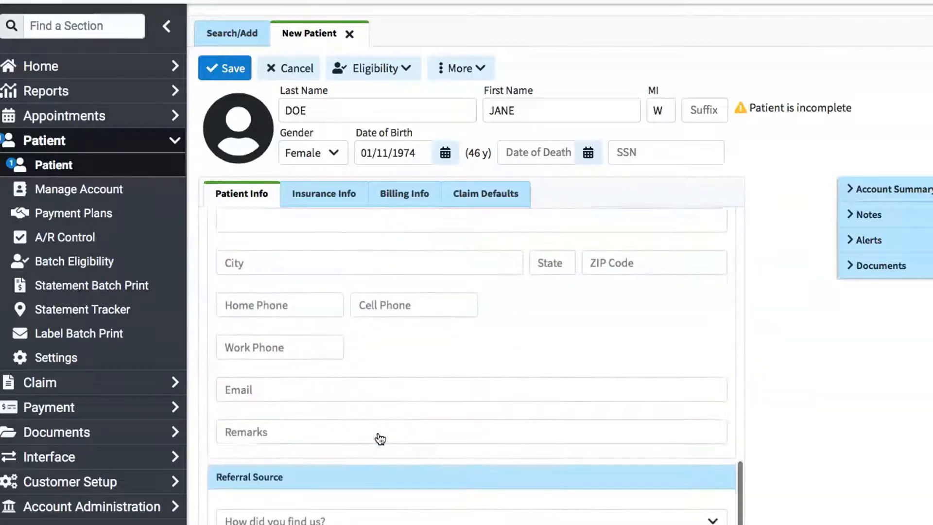
pyautogui.scroll(15, 380, 439)
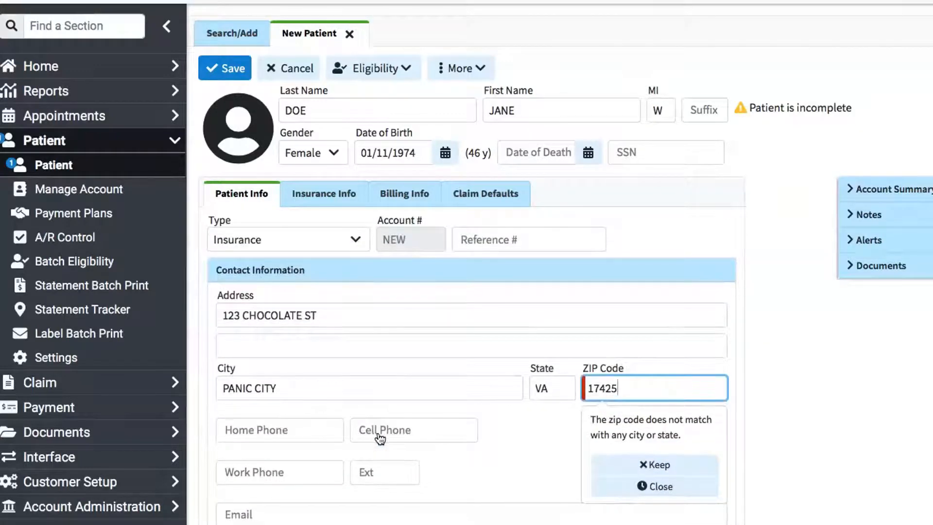
pyautogui.scroll(-1, 349, 340)
pyautogui.scroll(1, 349, 340)
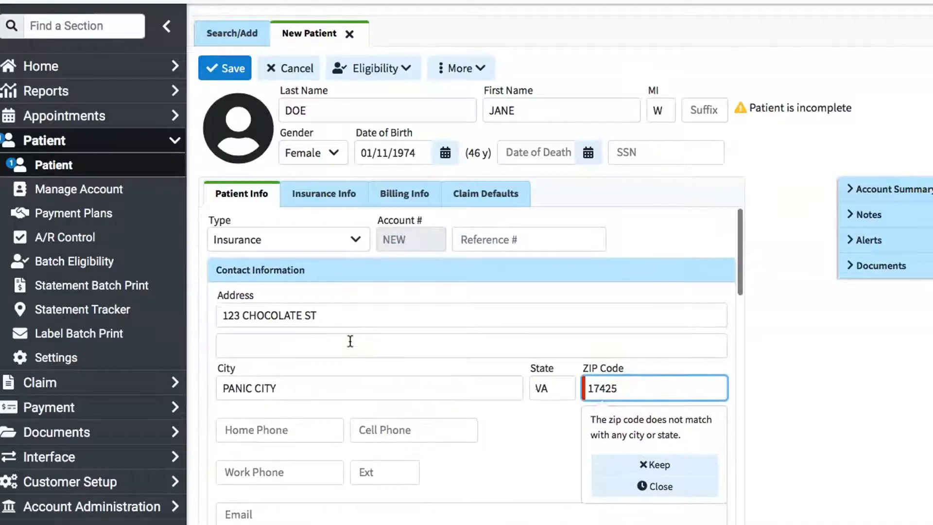
# - Start a new insurance policy for the patient and mark the patient as the insured party
pyautogui.click(313, 194)
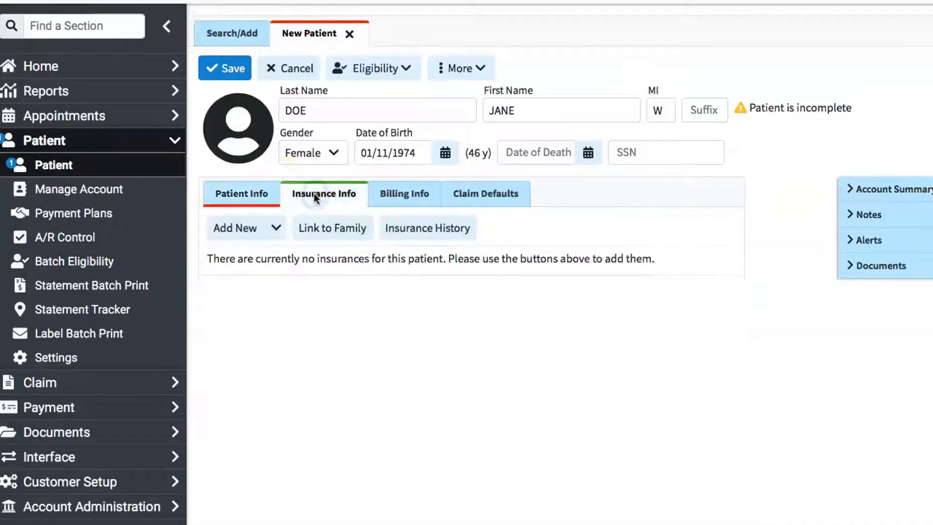
pyautogui.click(272, 228)
pyautogui.click(316, 263)
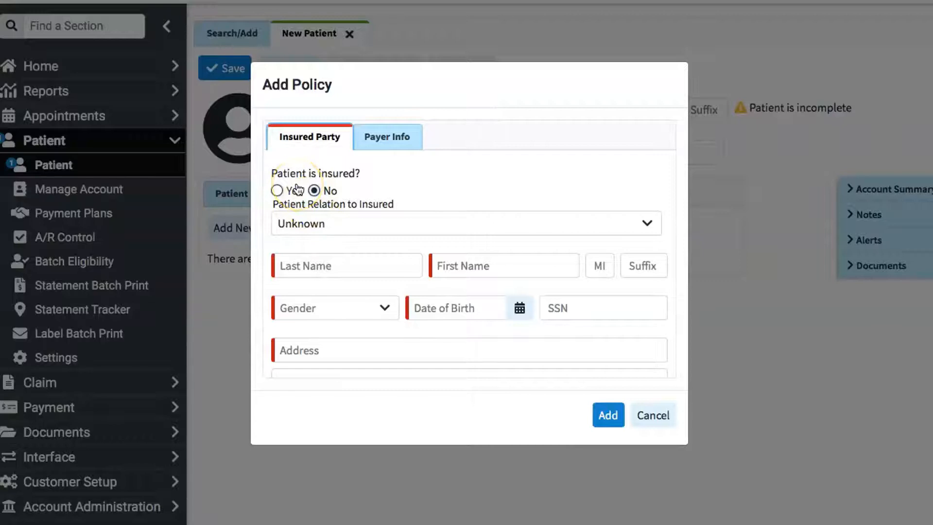
pyautogui.click(277, 191)
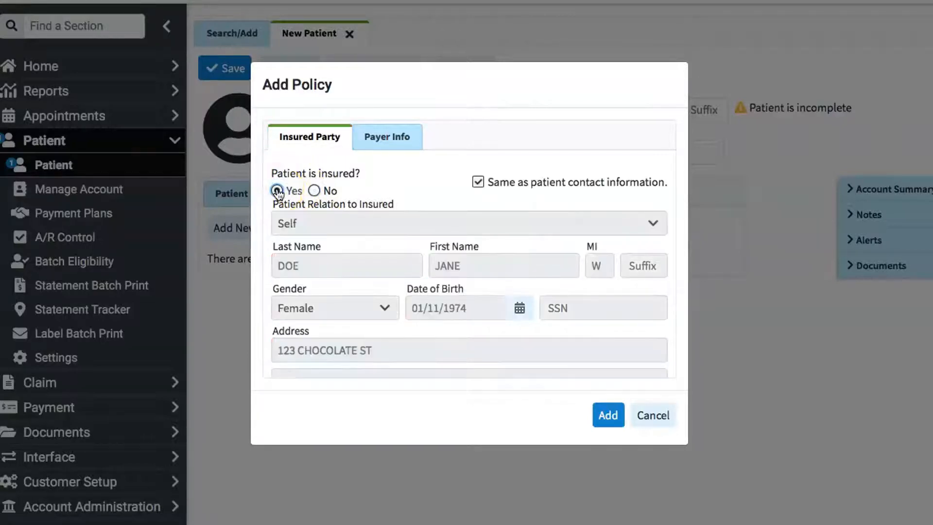
pyautogui.click(314, 191)
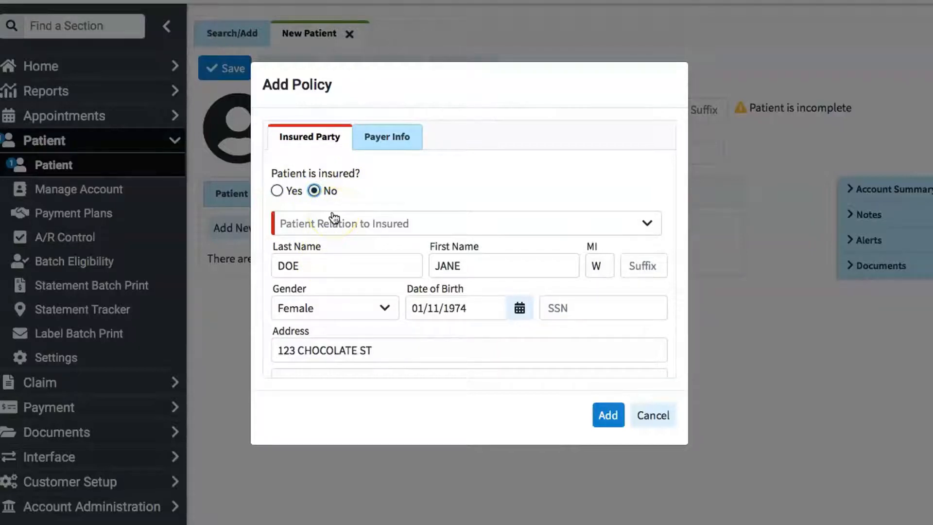
pyautogui.click(277, 191)
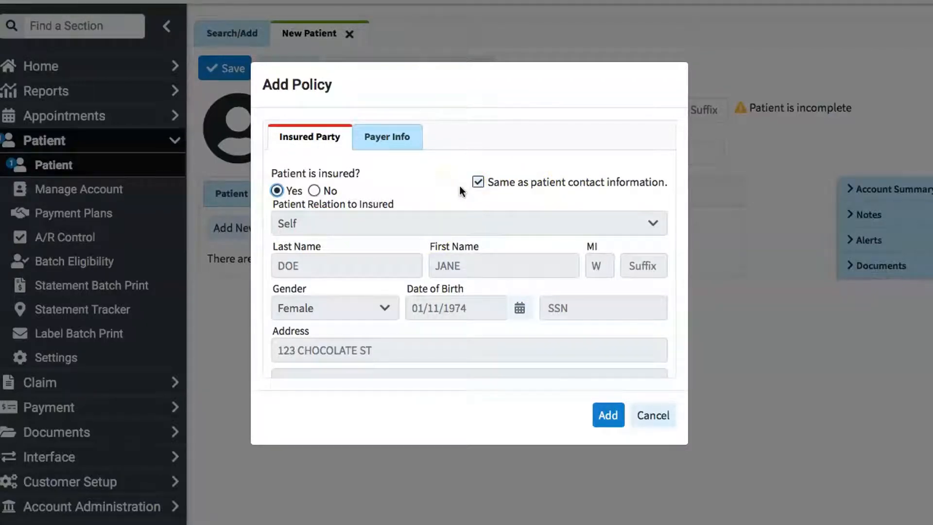
# - In the payer information, set the policy type to Group Policy and choose AETNA BETTER HEALTH OF VIRGINIA as the payer
pyautogui.click(387, 138)
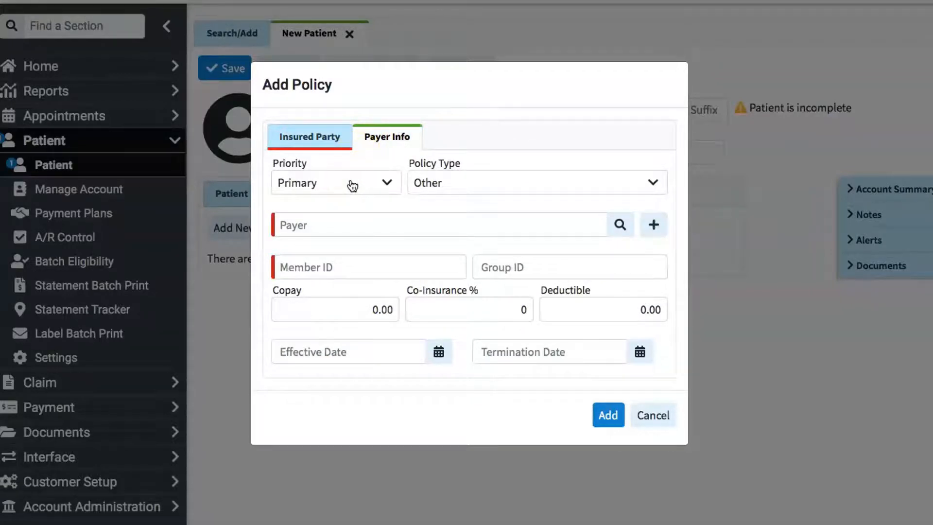
pyautogui.click(500, 183)
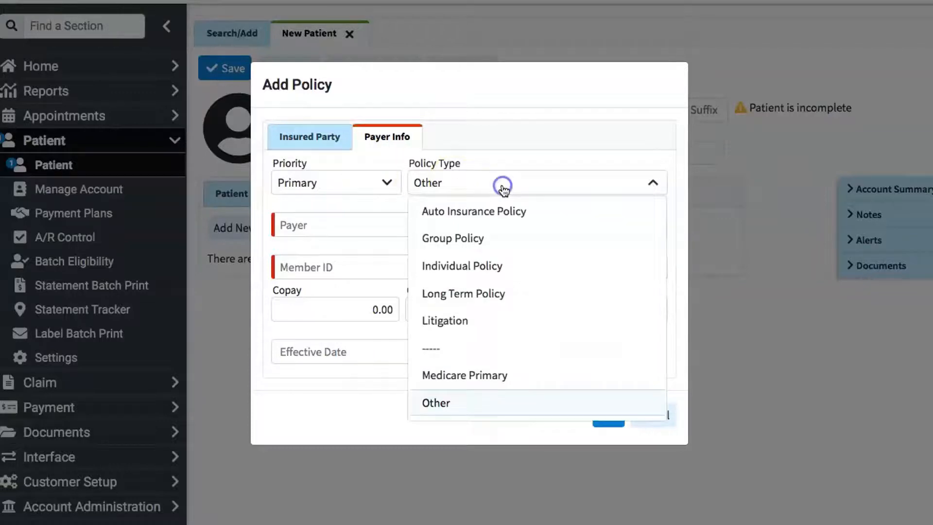
pyautogui.click(467, 239)
pyautogui.click(461, 231)
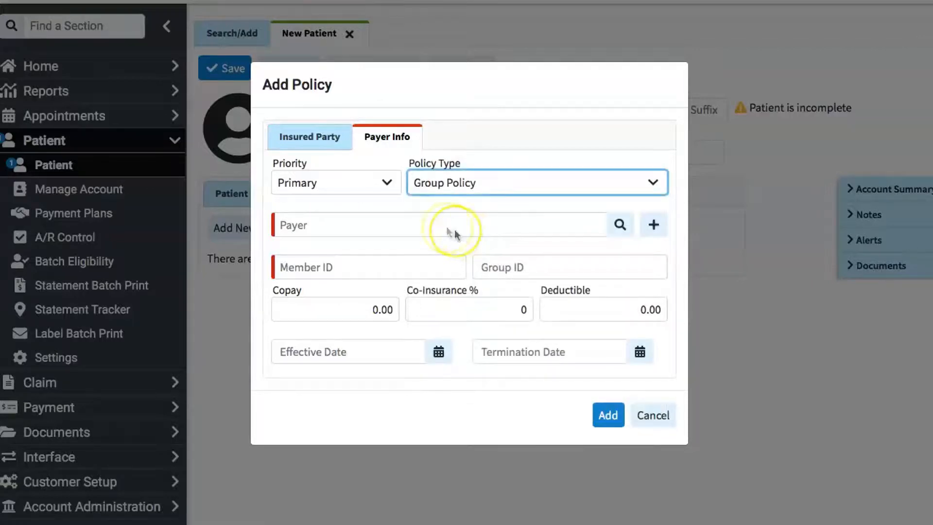
pyautogui.click(622, 228)
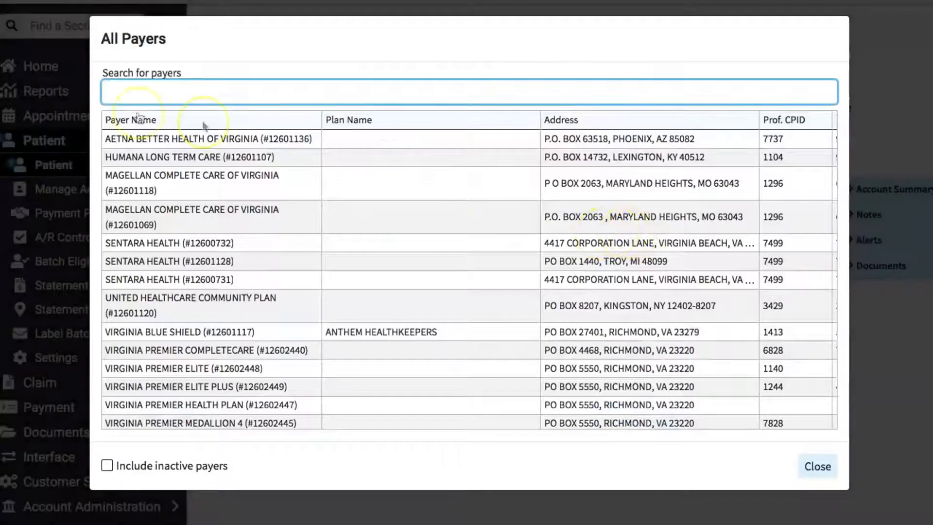
pyautogui.click(144, 138)
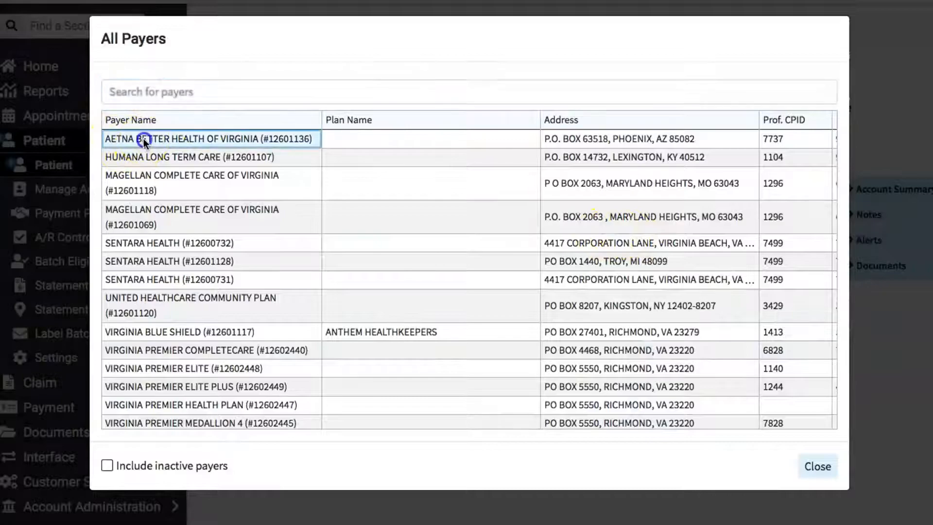
# - Enter the policy's member ID and group ID, and set the copay to 100
pyautogui.write('VAQ123456')
pyautogui.click(520, 270)
pyautogui.write('V123')
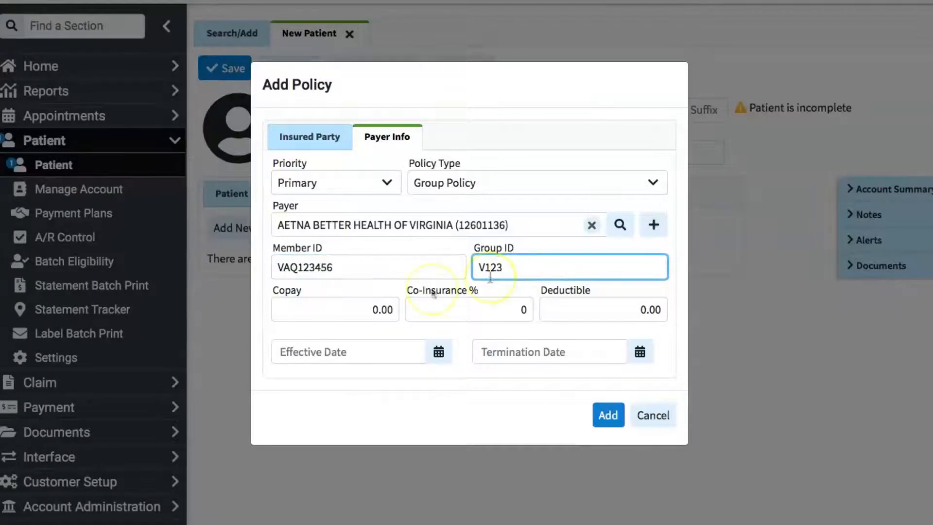
pyautogui.click(365, 305)
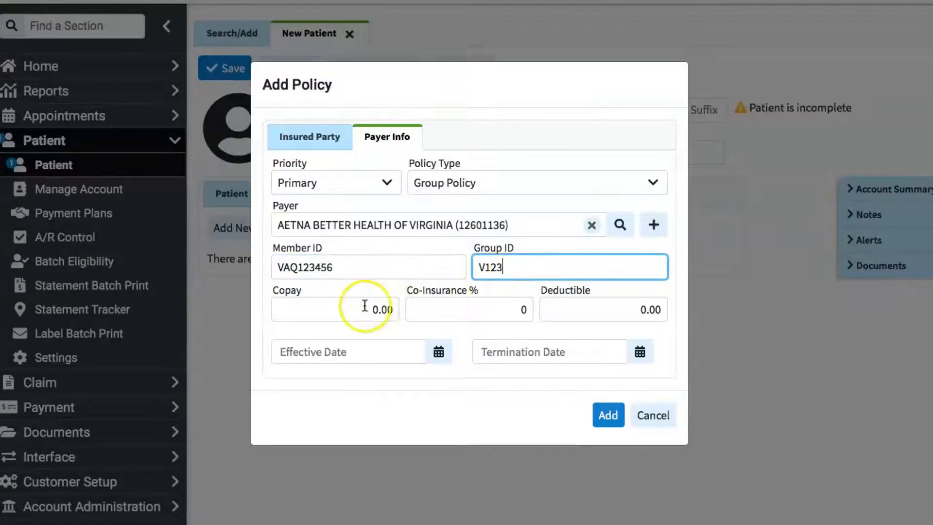
pyautogui.click(364, 305)
pyautogui.write('100')
pyautogui.click(491, 310)
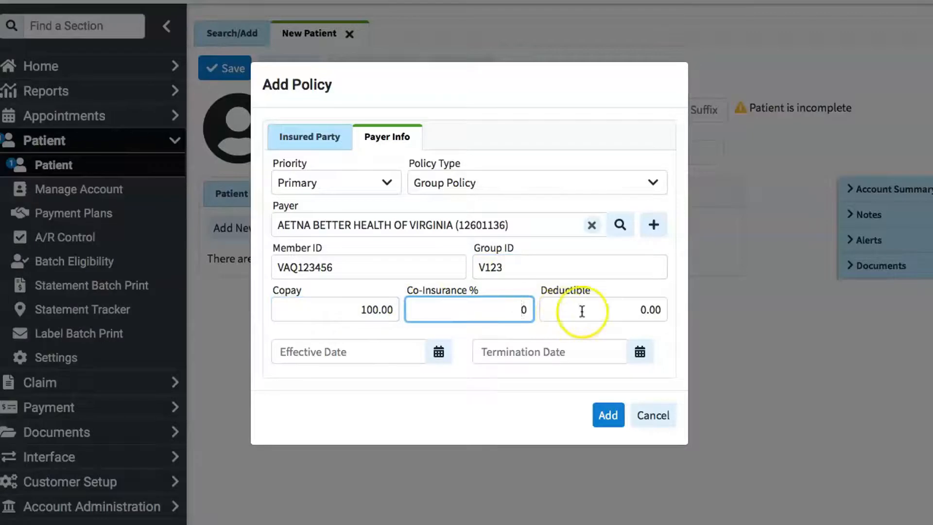
# - Set both the policy's effective date and its termination date to 02/01/2020
pyautogui.click(438, 352)
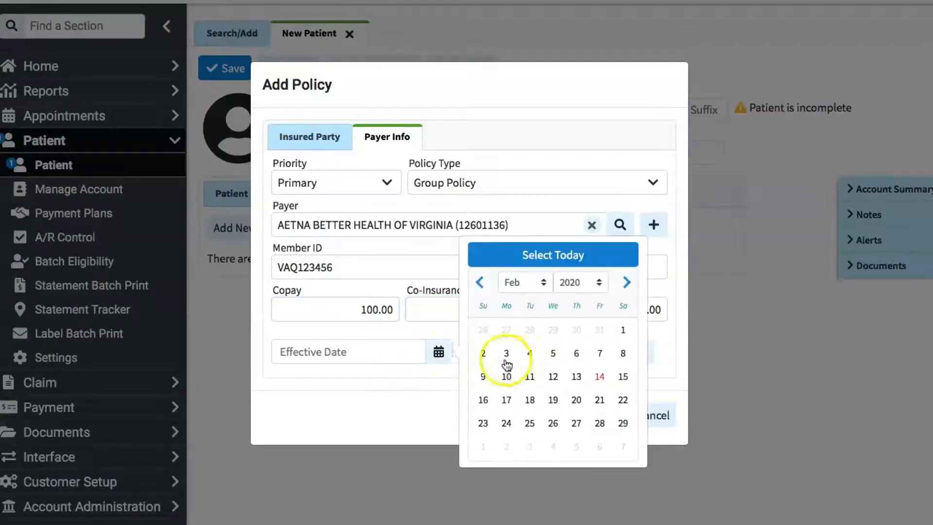
pyautogui.click(622, 330)
pyautogui.click(518, 350)
pyautogui.write('02/01/200')
pyautogui.press('BackSpace')
pyautogui.write('20')
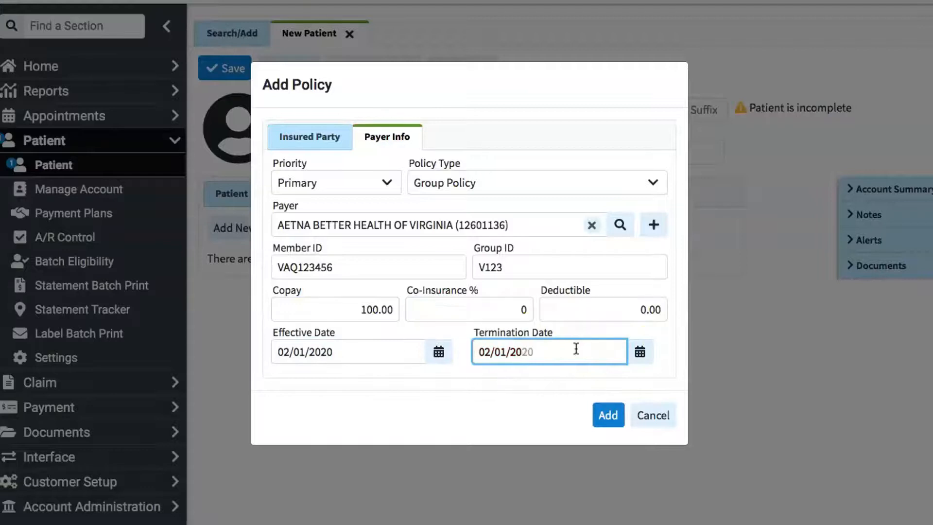
# - Set the policy's termination date to 02/01/2021 and add the policy to the patient
pyautogui.press('BackSpace')
pyautogui.write('1')
pyautogui.click(607, 414)
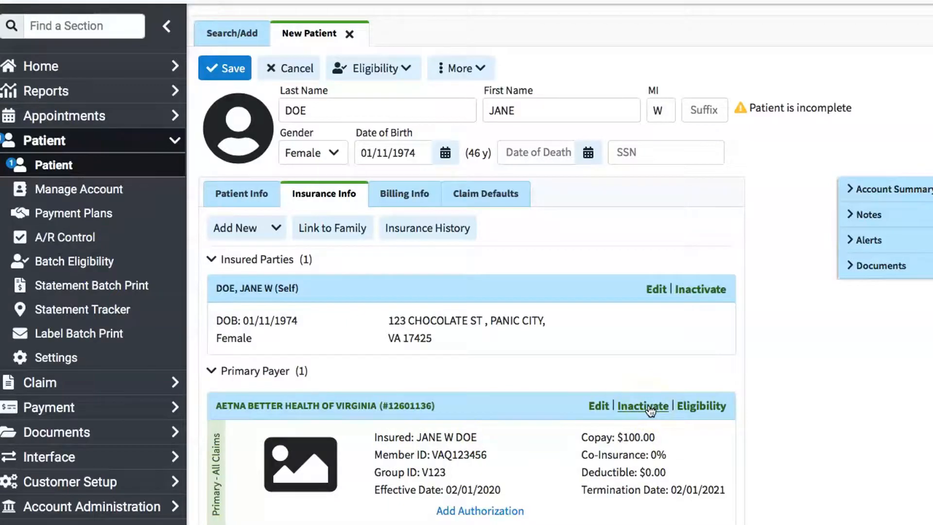
# - Request an eligibility check for the primary AETNA BETTER HEALTH OF VIRGINIA policy, saving the new patient record in the process
pyautogui.click(700, 406)
pyautogui.click(543, 288)
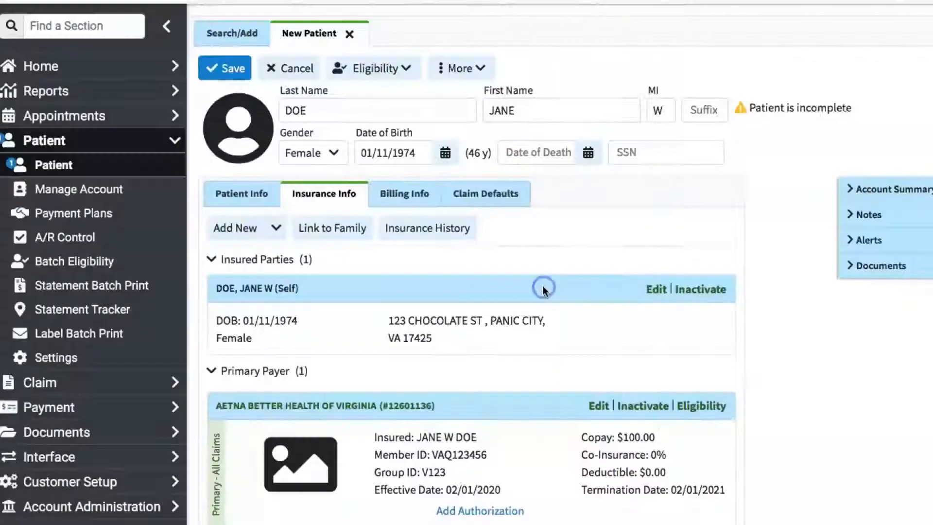
pyautogui.click(591, 285)
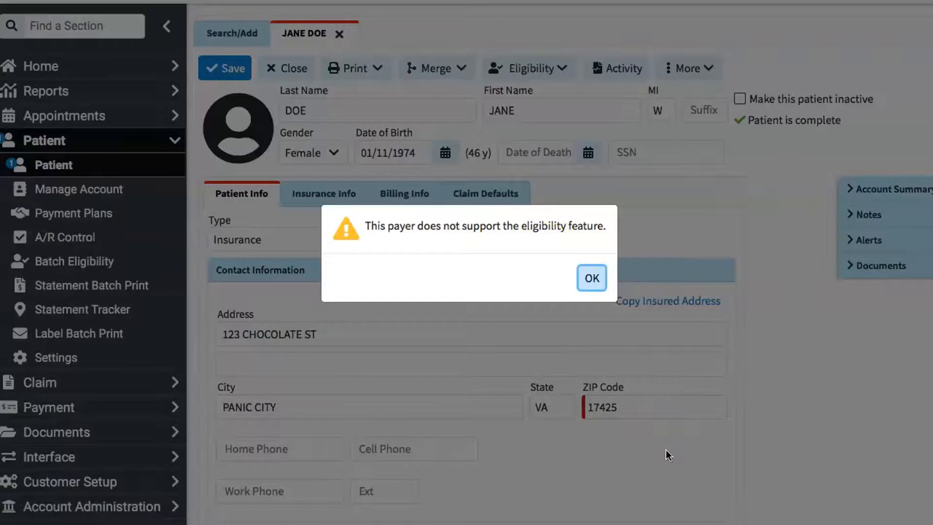
pyautogui.click(395, 273)
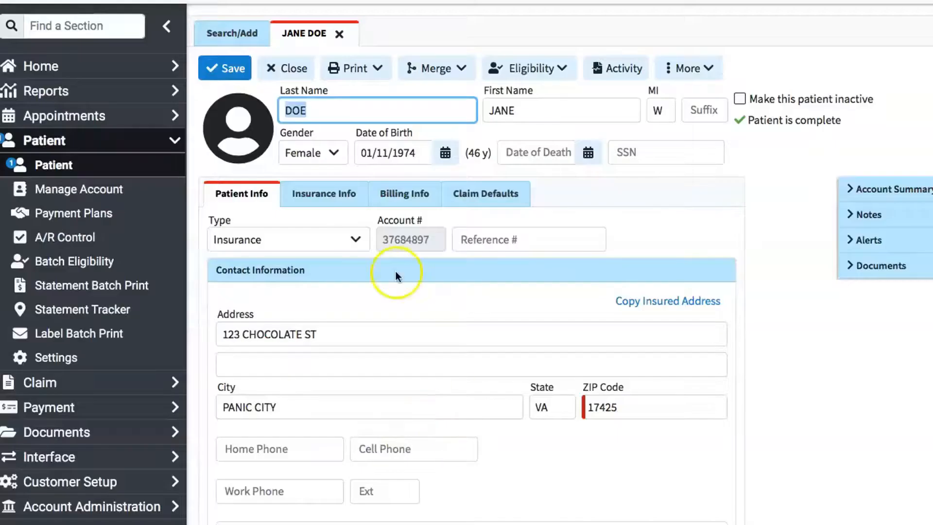
# - Review the statement and collection options in the patient's billing information
pyautogui.click(400, 199)
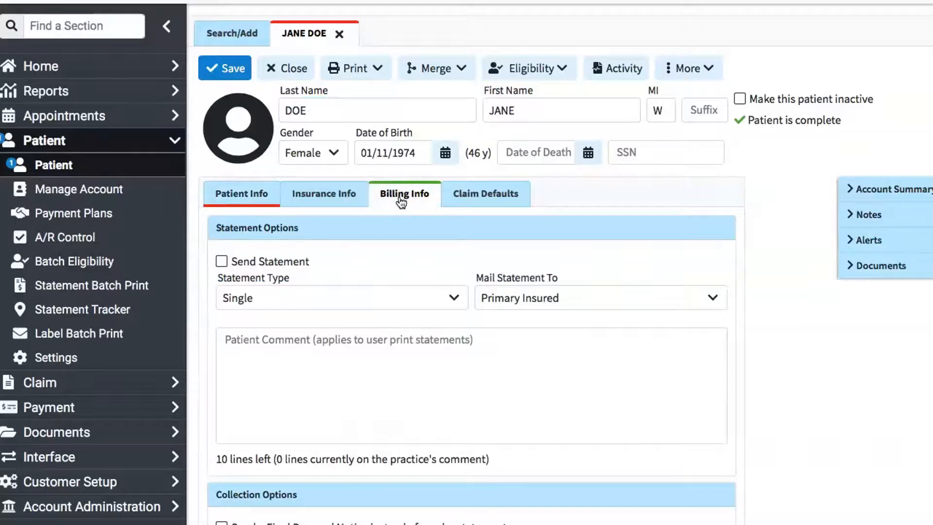
pyautogui.click(521, 298)
pyautogui.click(521, 299)
pyautogui.scroll(-5, 502, 354)
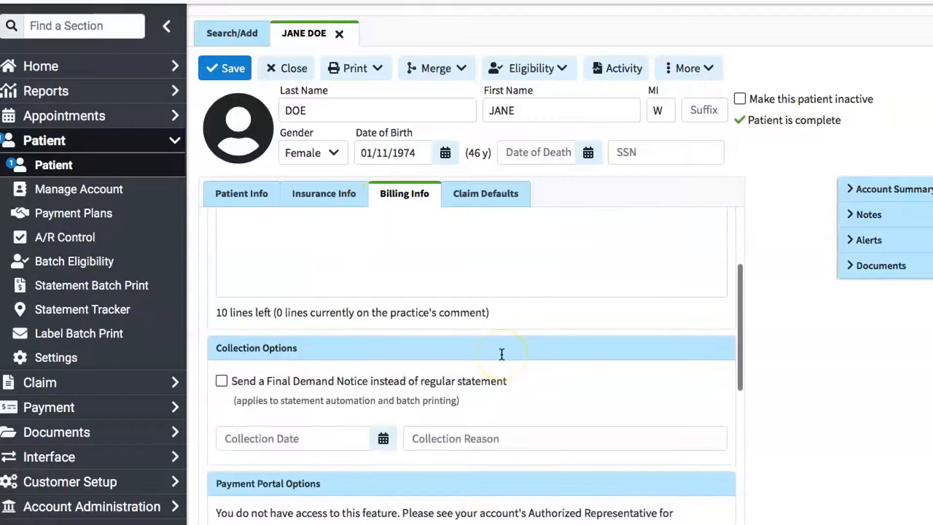
pyautogui.scroll(3, 502, 355)
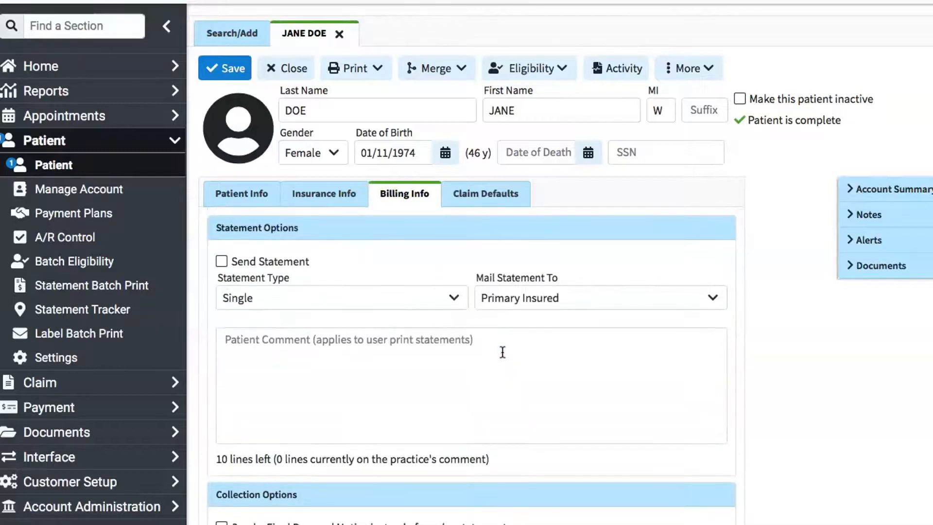
# - In the patient's claim defaults, set the default diagnosis code ICD A to F4130
pyautogui.click(491, 196)
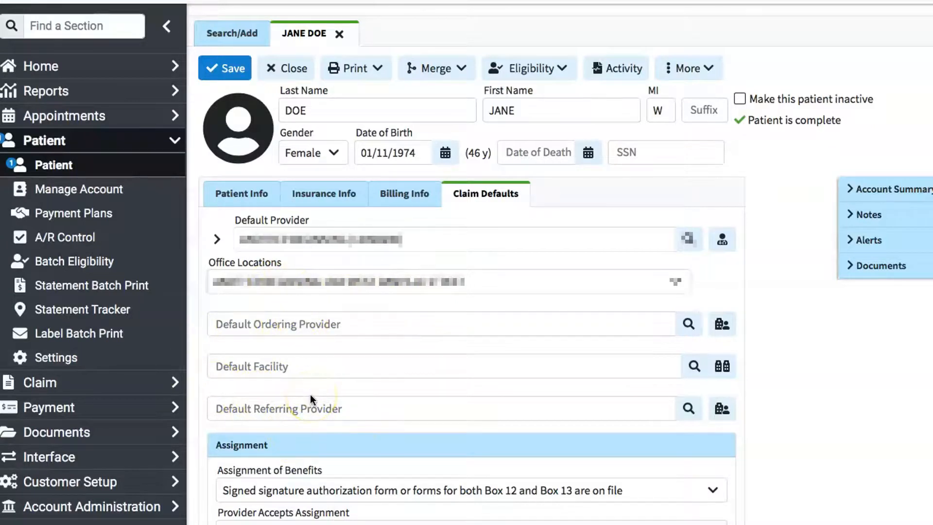
pyautogui.scroll(-5, 310, 394)
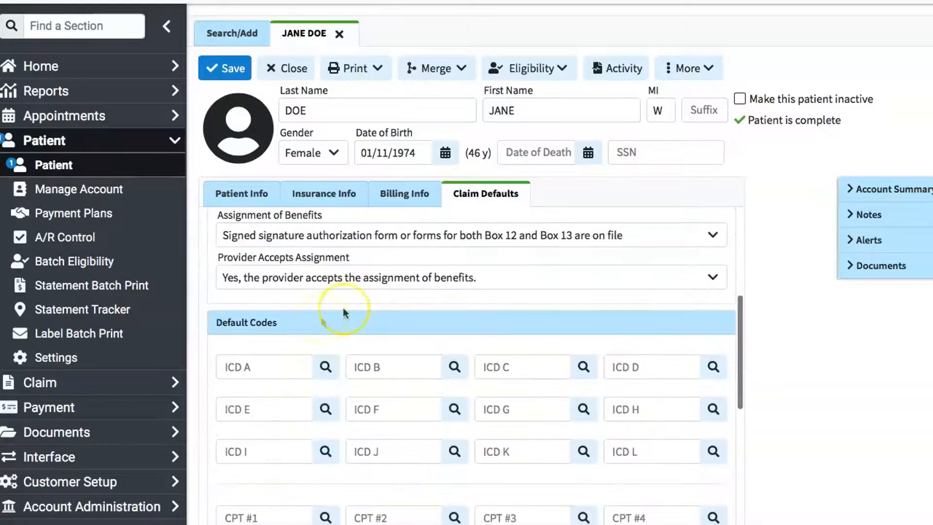
pyautogui.click(250, 368)
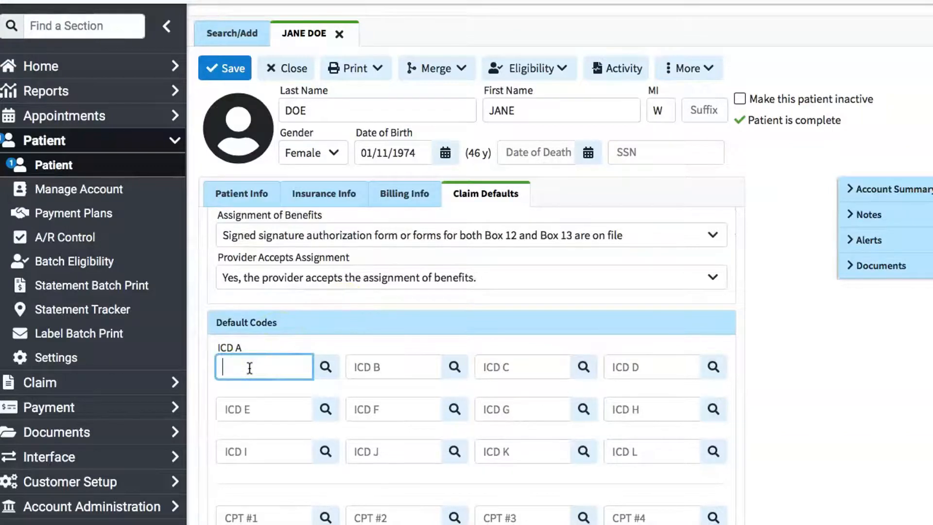
pyautogui.click(241, 355)
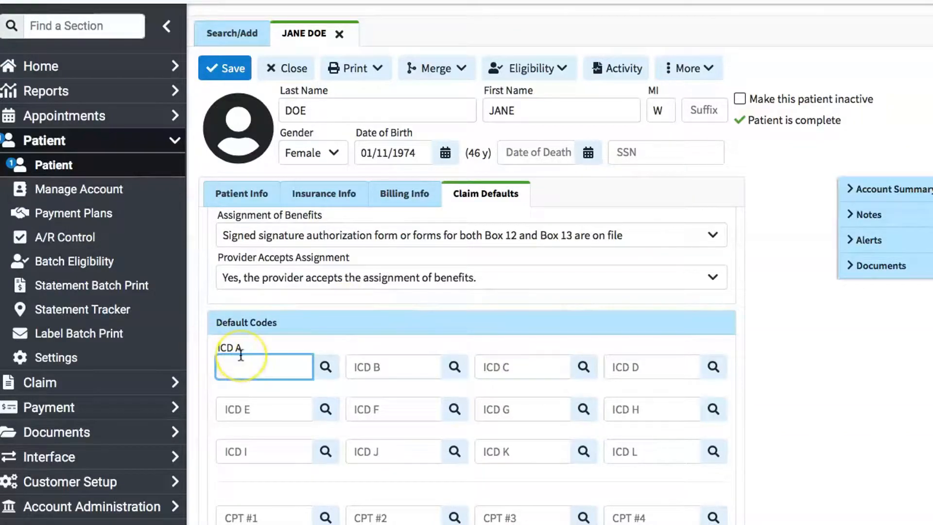
pyautogui.write('F4130')
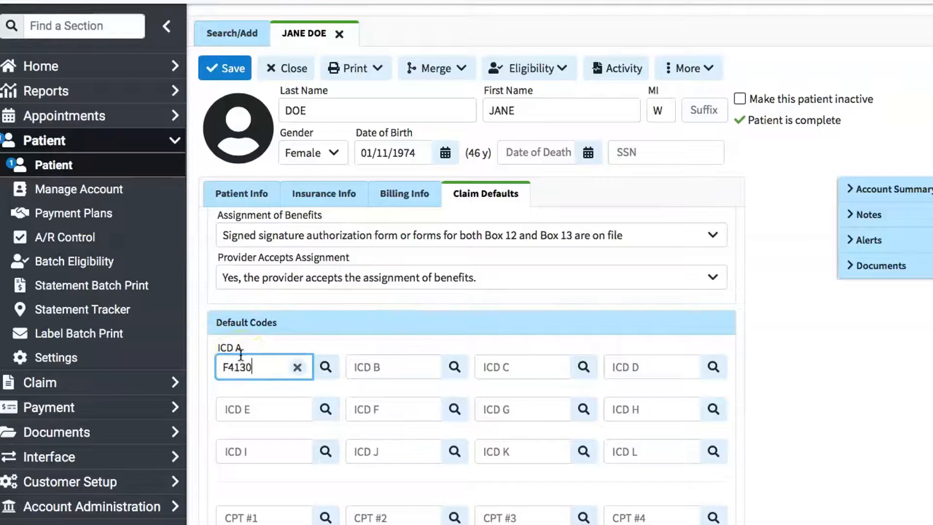
pyautogui.click(368, 340)
# - Set the default procedure code CPT #1 to H0031
pyautogui.scroll(-5, 369, 374)
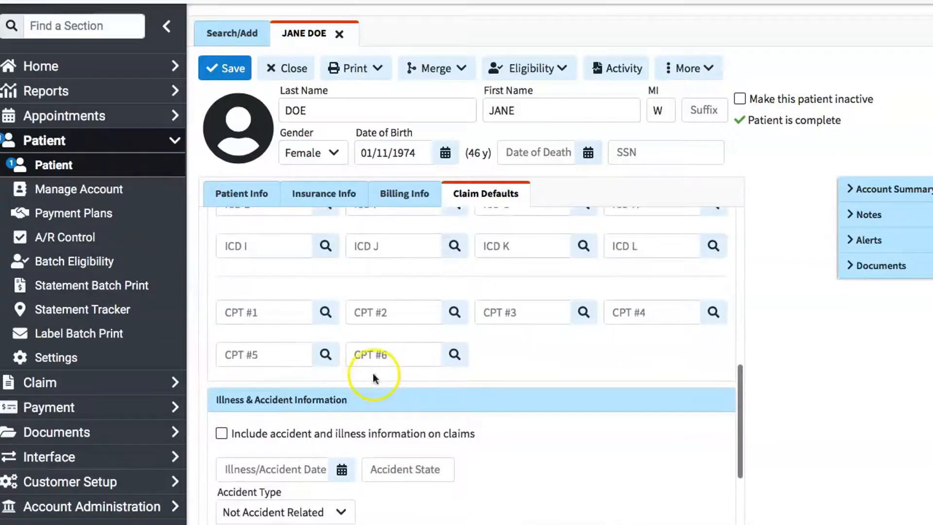
pyautogui.click(237, 315)
pyautogui.write('H')
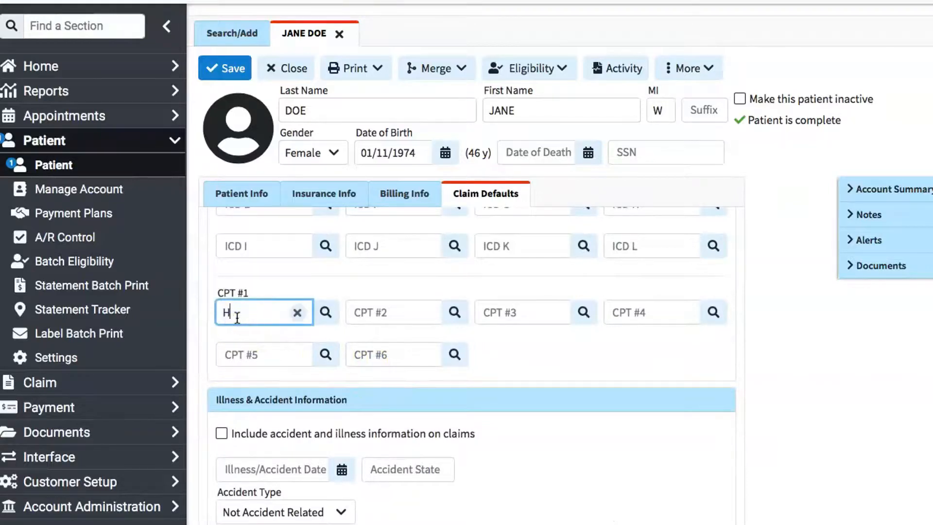
pyautogui.click(377, 310)
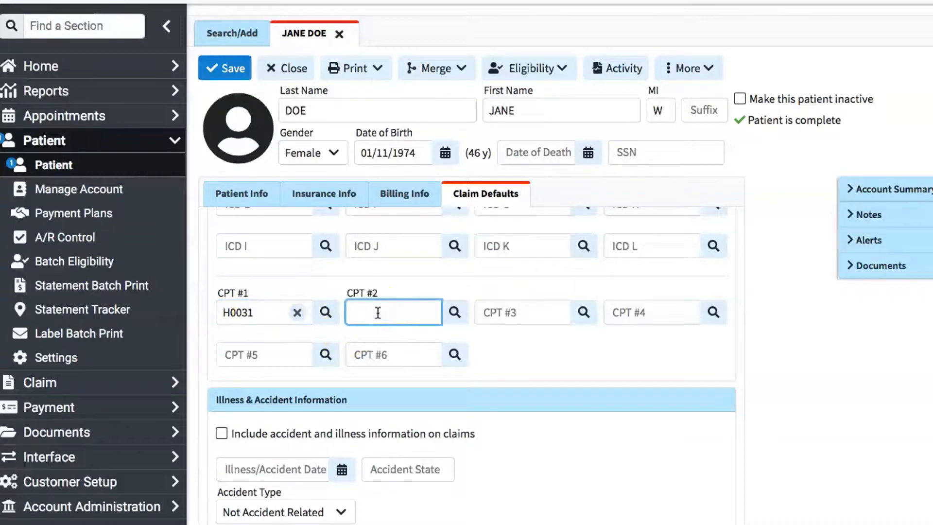
# - Examine the illness and accident information, the other claim default fields, and the default ICD and CPT codes
pyautogui.scroll(-3, 377, 313)
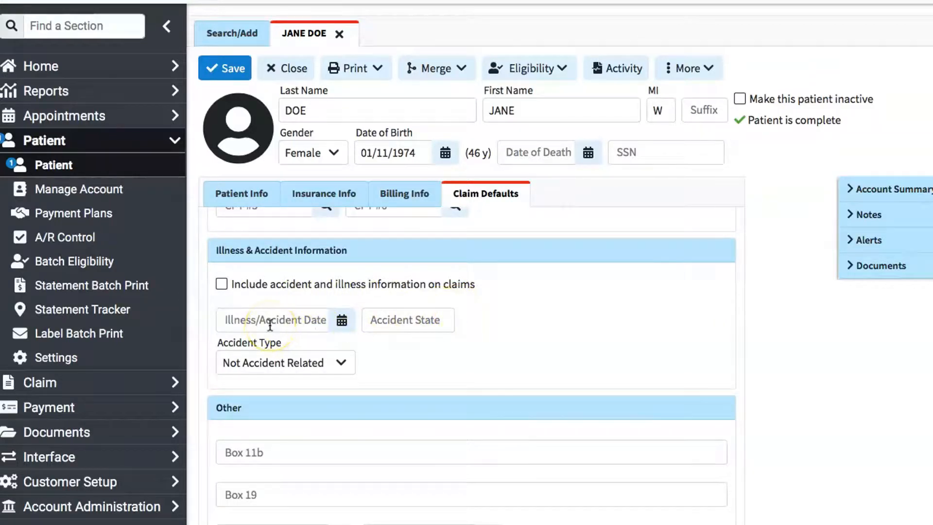
pyautogui.scroll(-1, 270, 324)
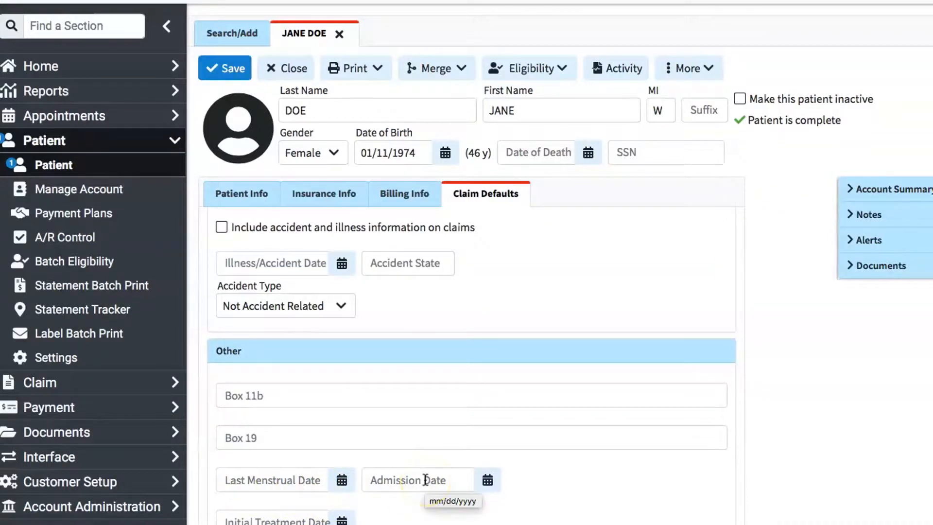
pyautogui.scroll(1, 356, 427)
pyautogui.scroll(-1, 315, 452)
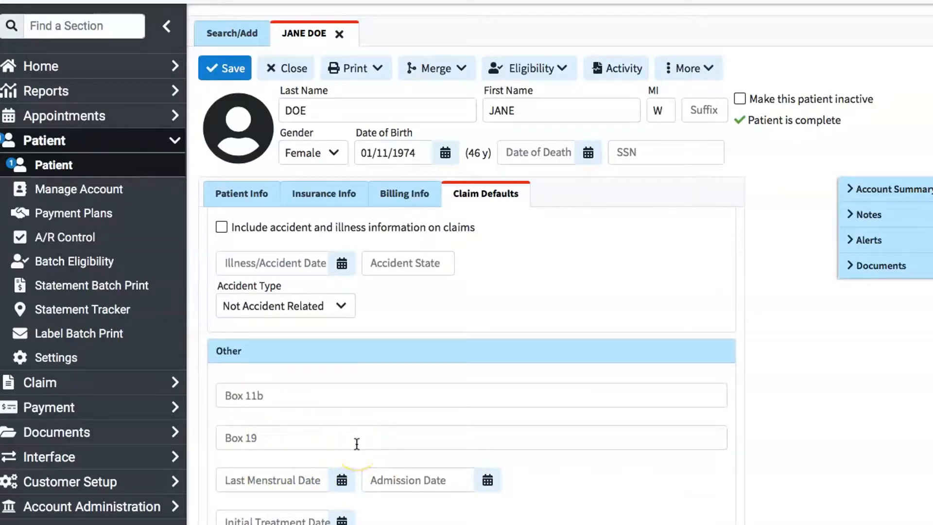
pyautogui.scroll(1, 356, 442)
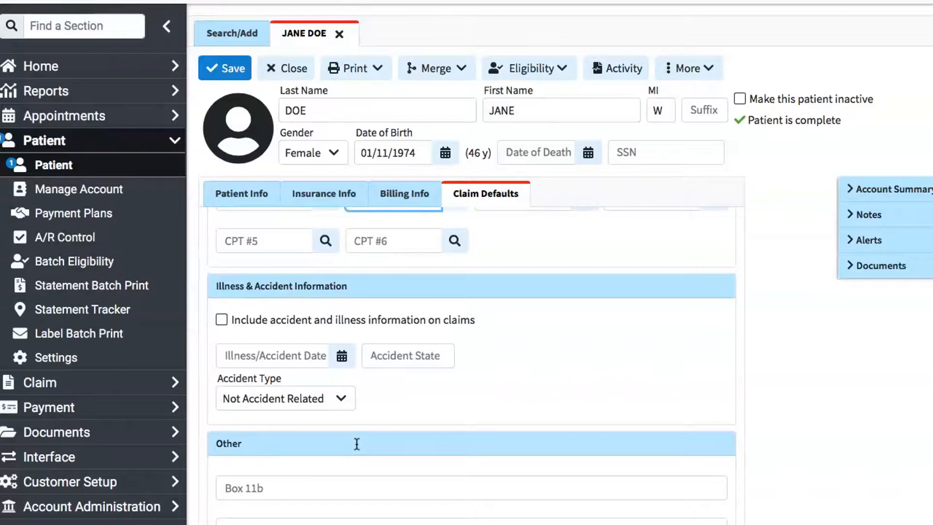
pyautogui.scroll(2, 357, 444)
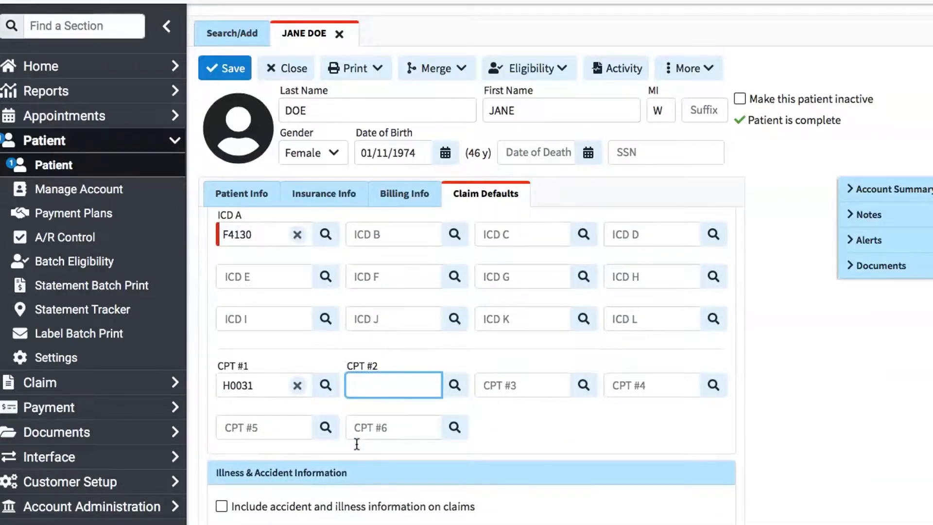
pyautogui.scroll(1, 356, 444)
pyautogui.moveTo(251, 271)
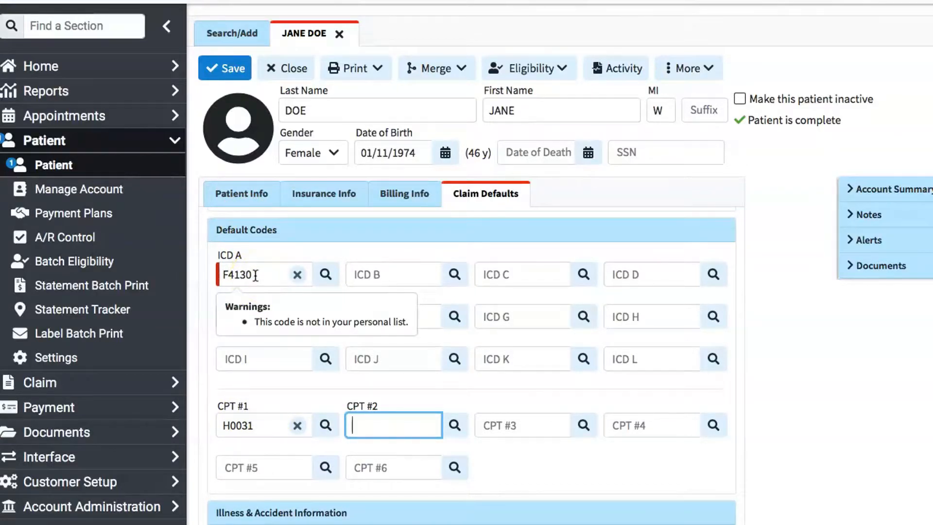
pyautogui.scroll(1, 225, 369)
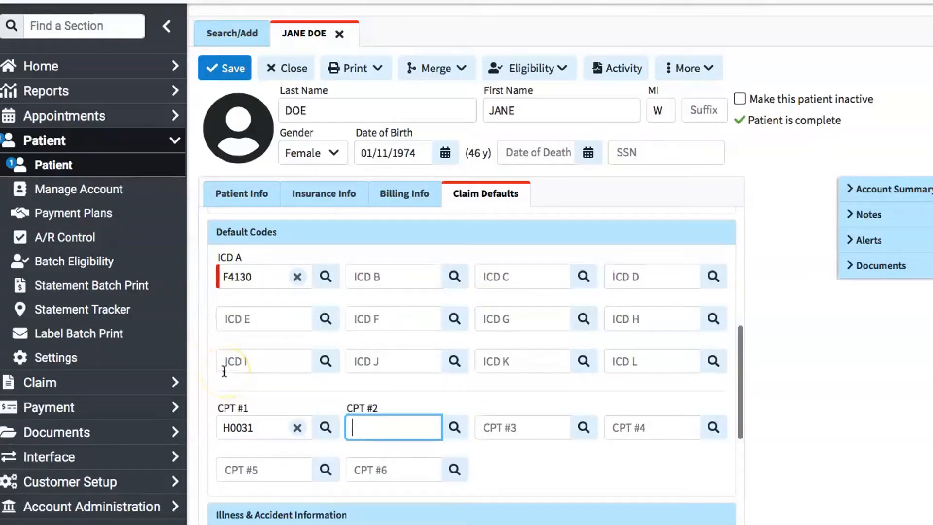
pyautogui.moveTo(258, 427)
# - Save the patient record and reopen it from the recently opened patients
pyautogui.click(216, 68)
pyautogui.click(232, 209)
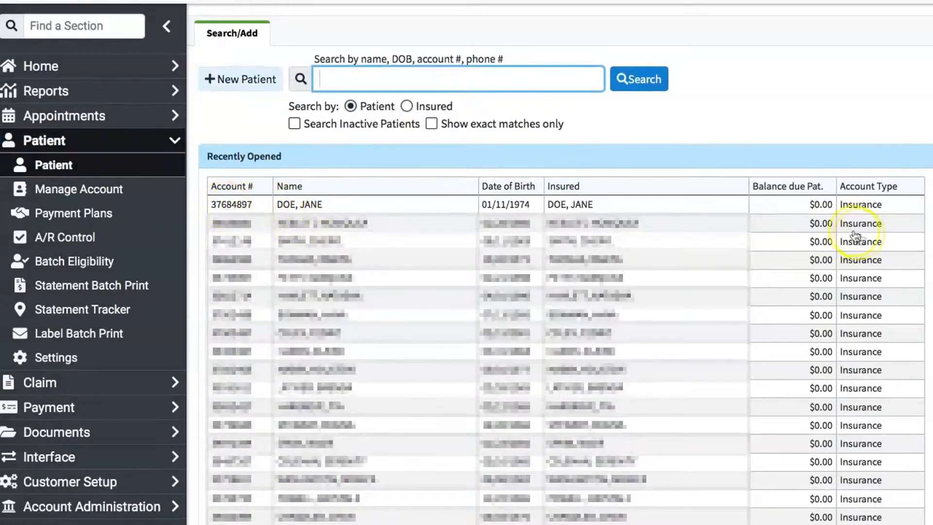
pyautogui.click(303, 205)
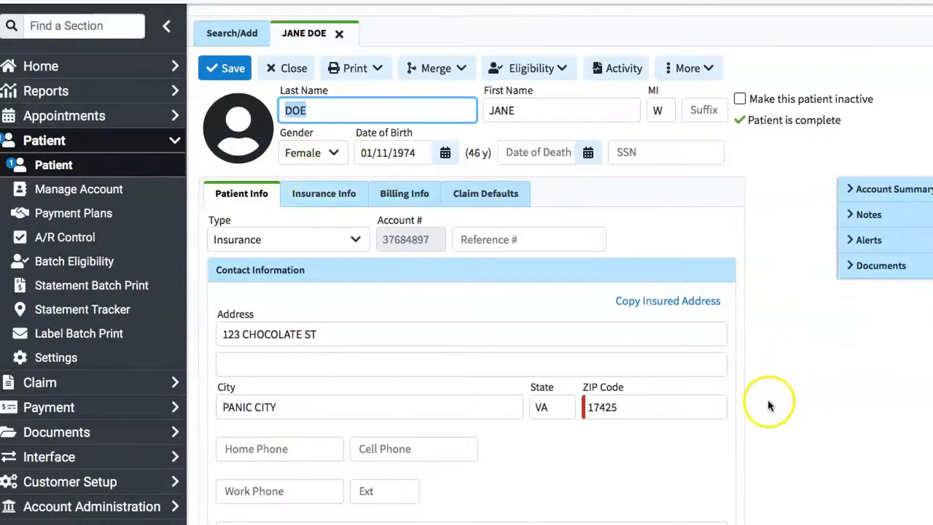
# - Review the patient's saved insurance policy and billing options
pyautogui.click(317, 197)
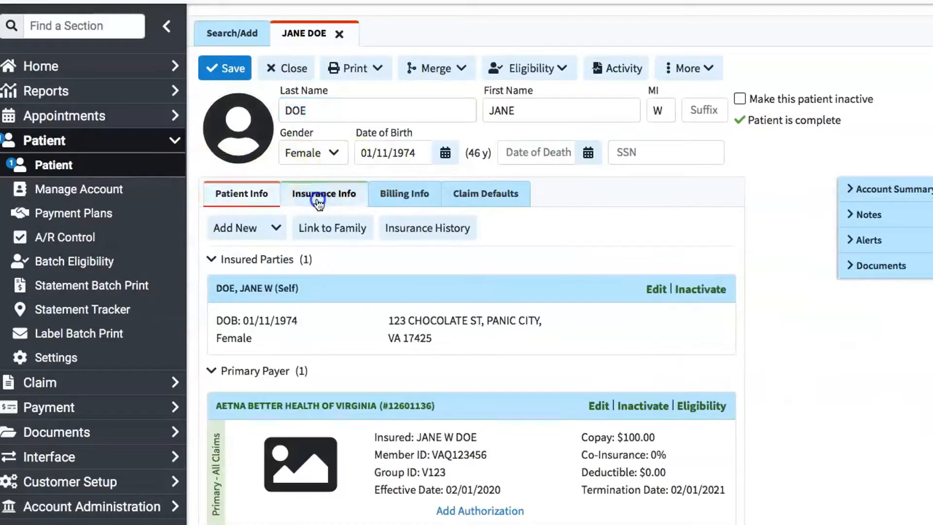
pyautogui.click(413, 207)
pyautogui.scroll(-3, 622, 356)
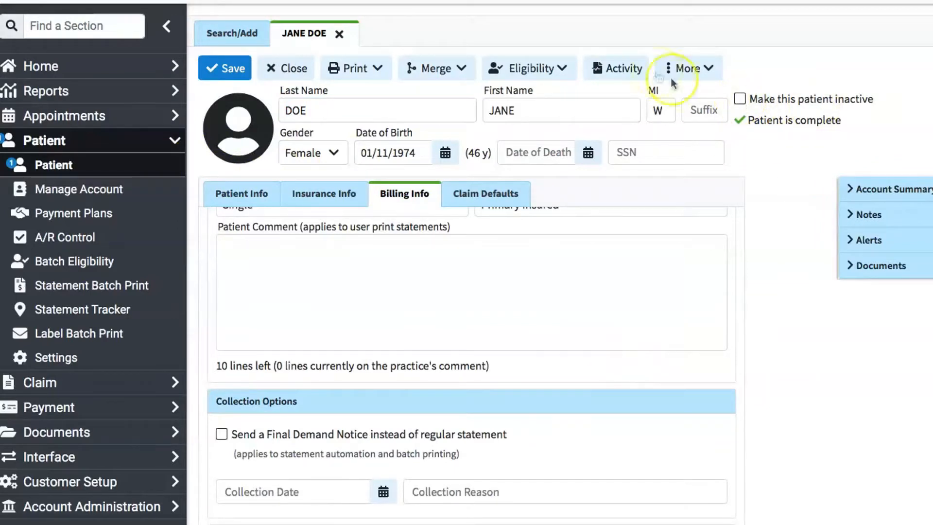
# - View the patient's account activity and close it
pyautogui.click(615, 69)
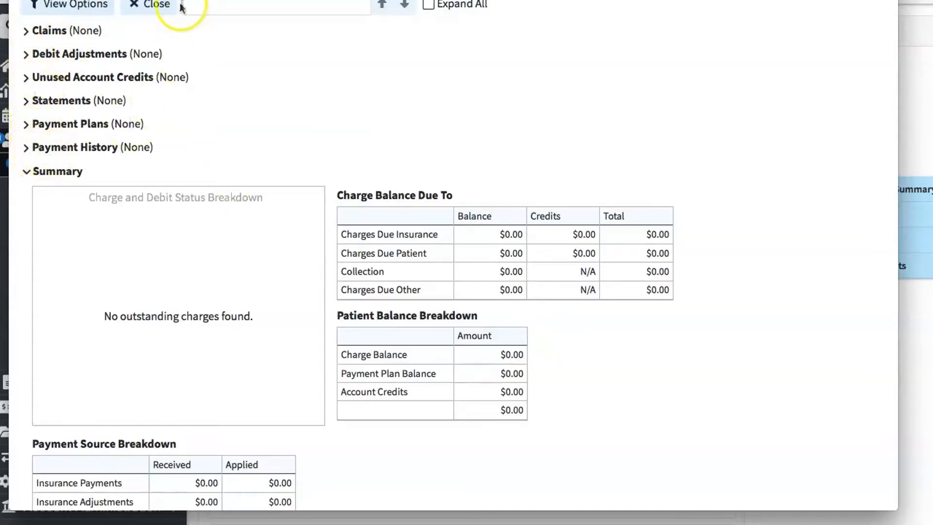
pyautogui.click(155, 9)
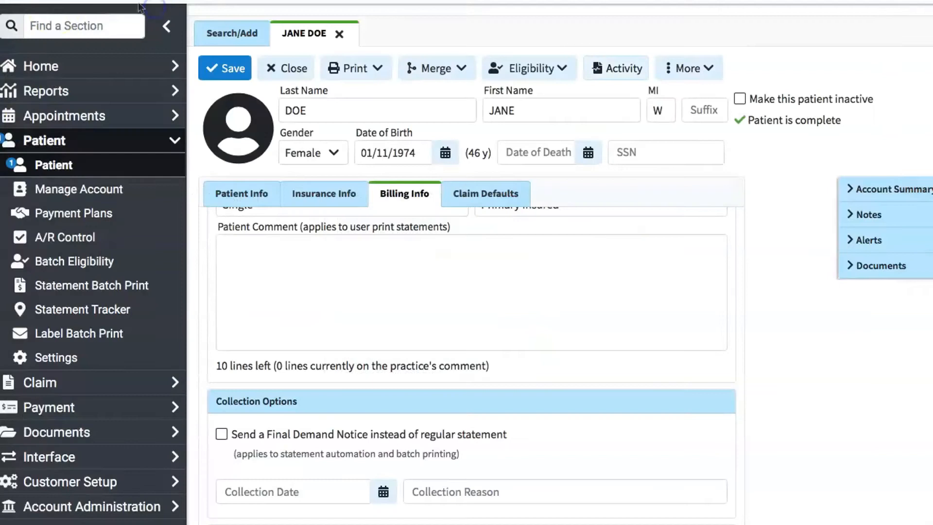